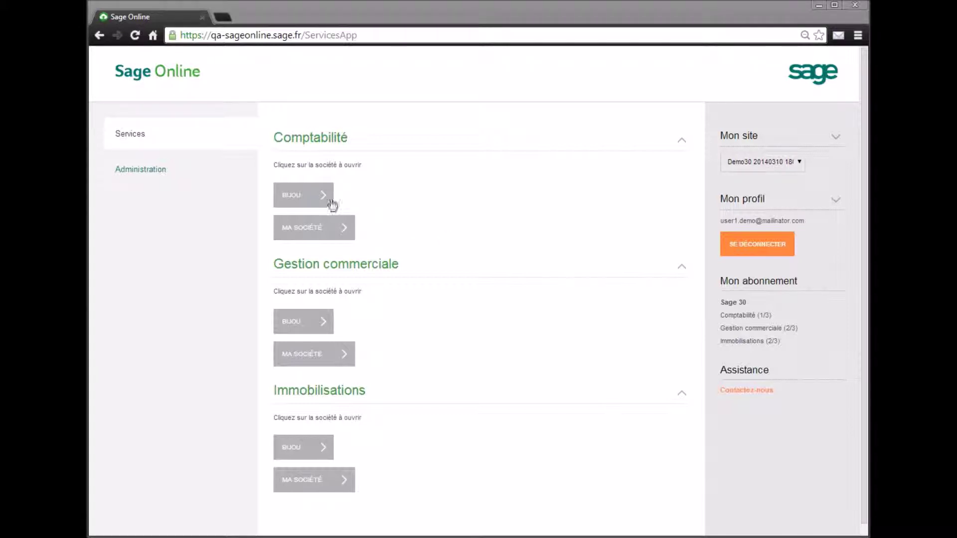
Open the Bijou company in Comptabilité and open the sixth record in the third-party list, an employee
{"action": "left_click", "coordinate": [316, 196]}
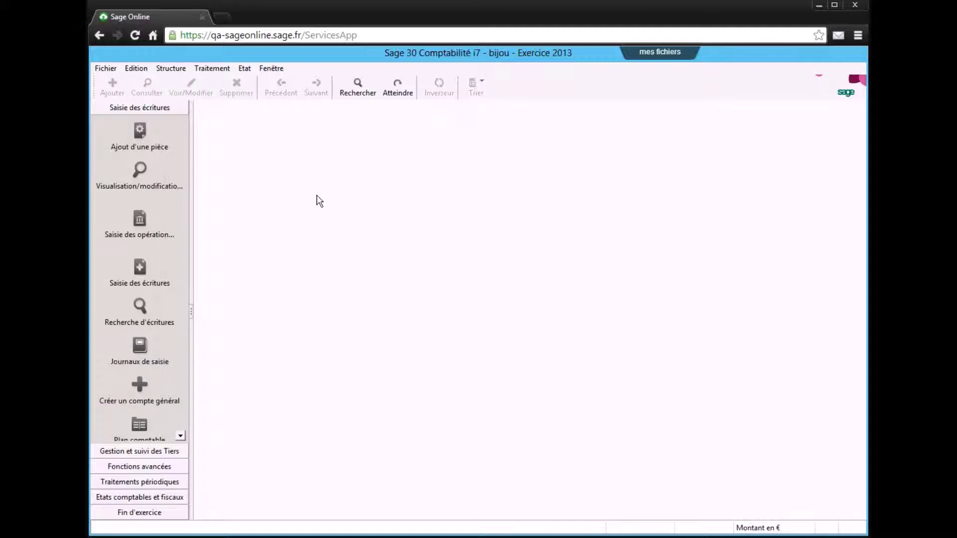
{"action": "left_click", "coordinate": [181, 69]}
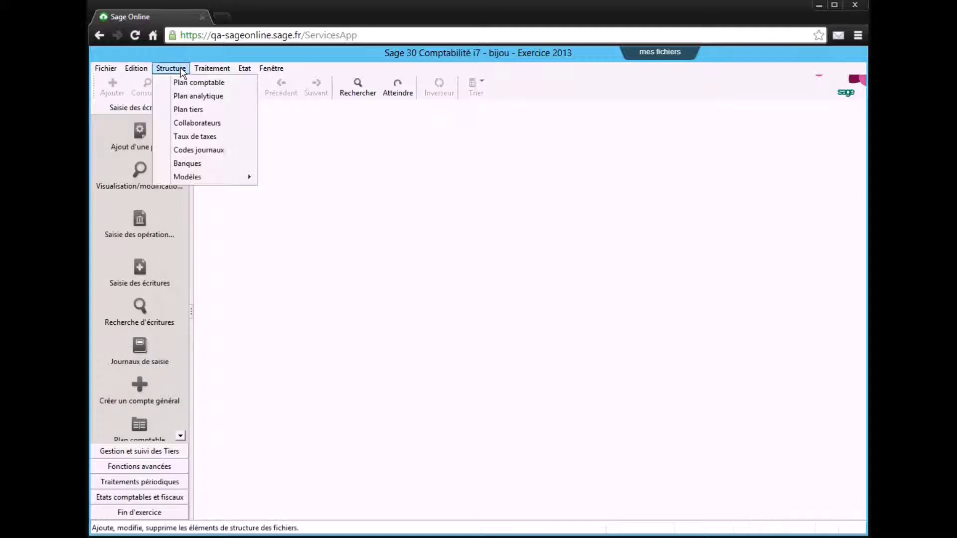
{"action": "left_click", "coordinate": [200, 111]}
{"action": "left_click", "coordinate": [317, 255]}
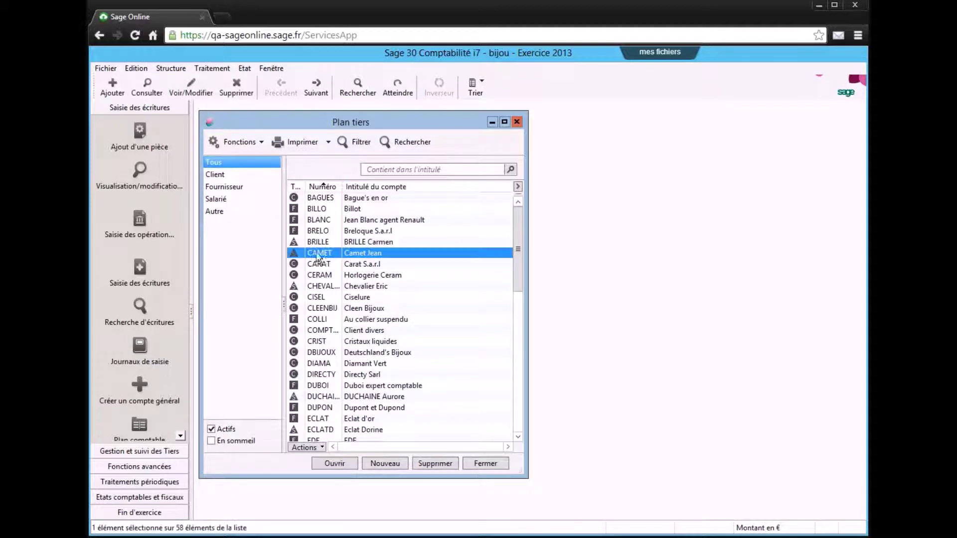
{"action": "left_click", "coordinate": [341, 463]}
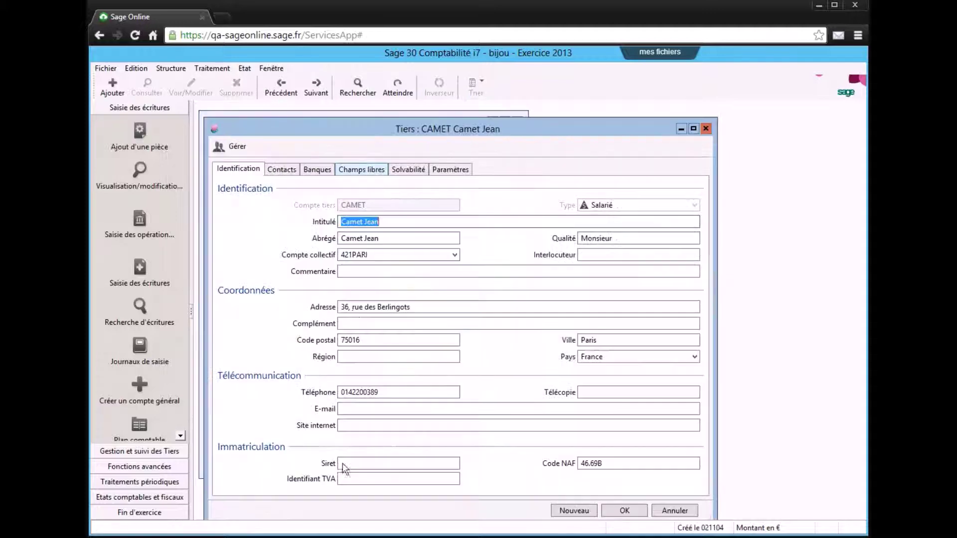
Review the employee record's free fields, solvency and payment parameters, and close the record and the third-party list
{"action": "left_click", "coordinate": [361, 169]}
{"action": "left_click", "coordinate": [412, 169]}
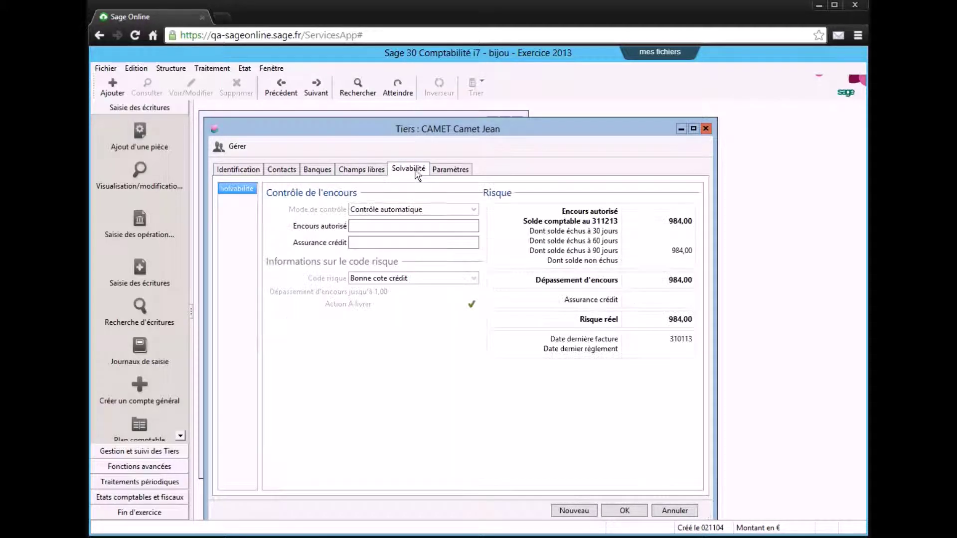
{"action": "left_click", "coordinate": [464, 171]}
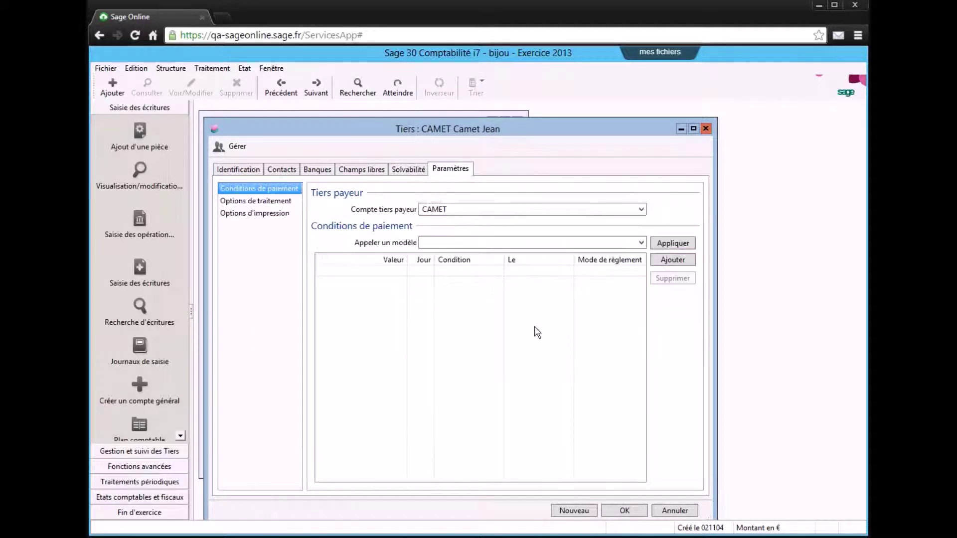
{"action": "left_click", "coordinate": [621, 511]}
{"action": "left_click", "coordinate": [491, 465]}
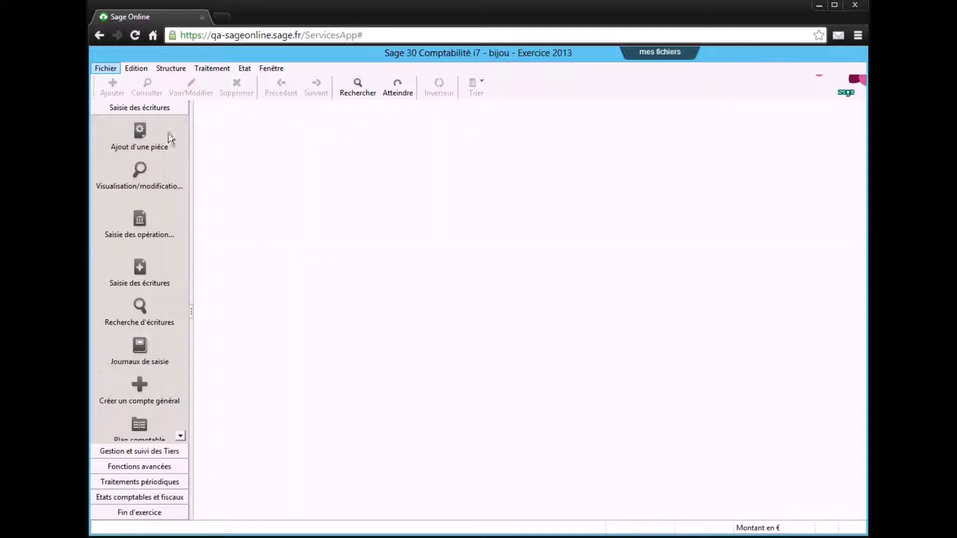
Quit Comptabilité and open the Bijou company in Gestion commerciale
{"action": "left_click", "coordinate": [106, 70]}
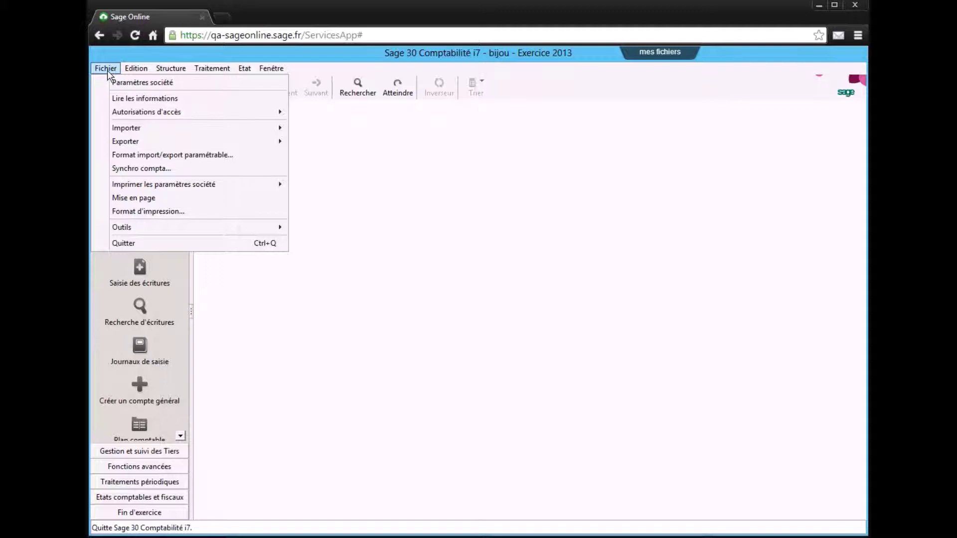
{"action": "left_click", "coordinate": [145, 247]}
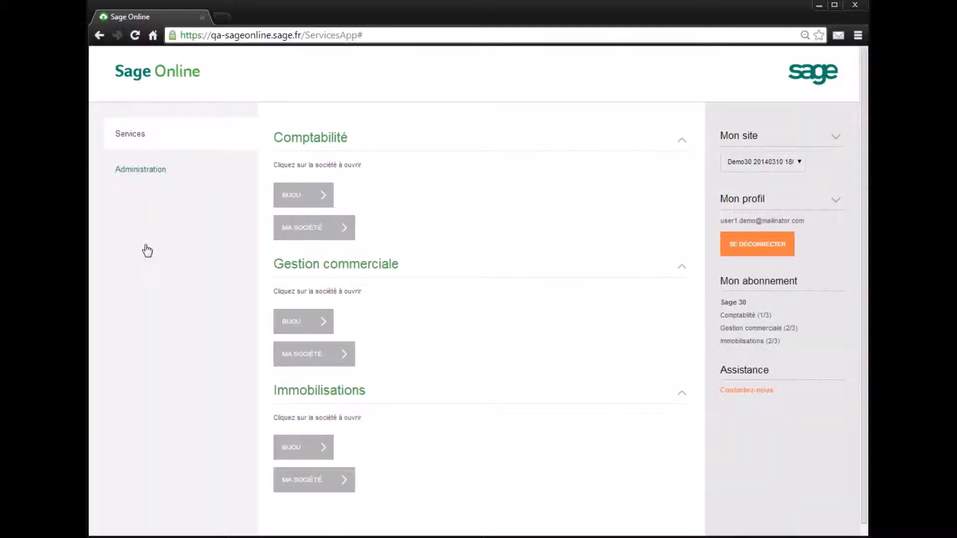
{"action": "left_click", "coordinate": [309, 323]}
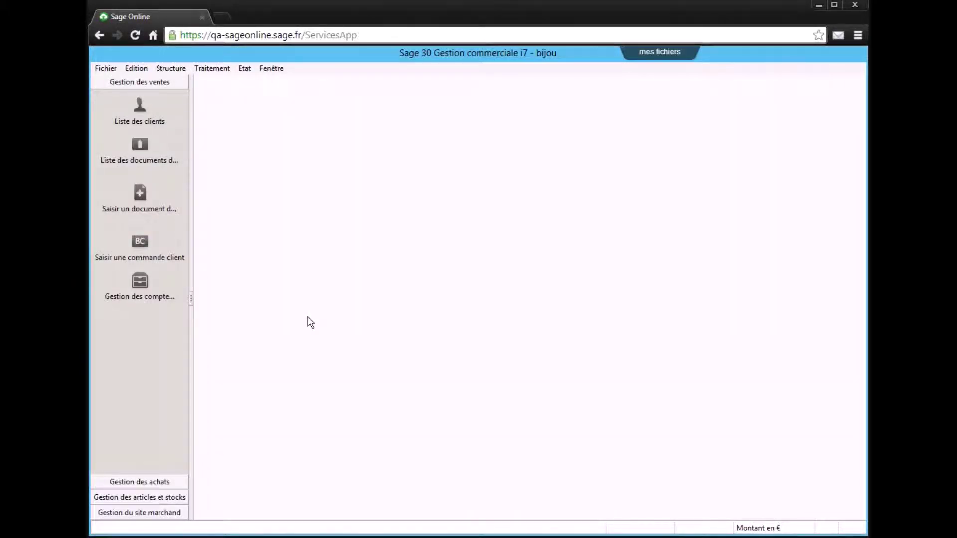
Print the sales invoice dated 220213 to a PDF preview, and close the preview and the sales documents list
{"action": "left_click", "coordinate": [215, 72]}
{"action": "left_click", "coordinate": [273, 84]}
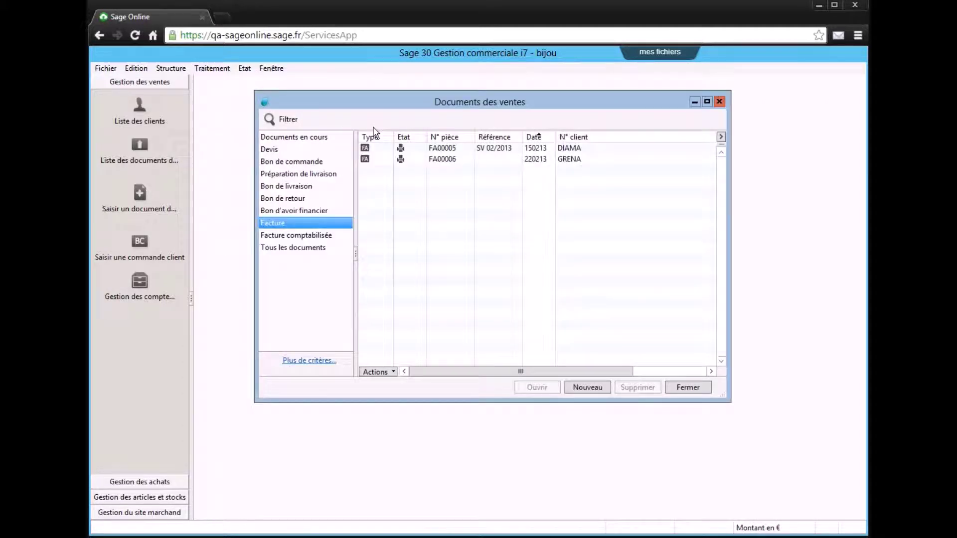
{"action": "left_click", "coordinate": [447, 161]}
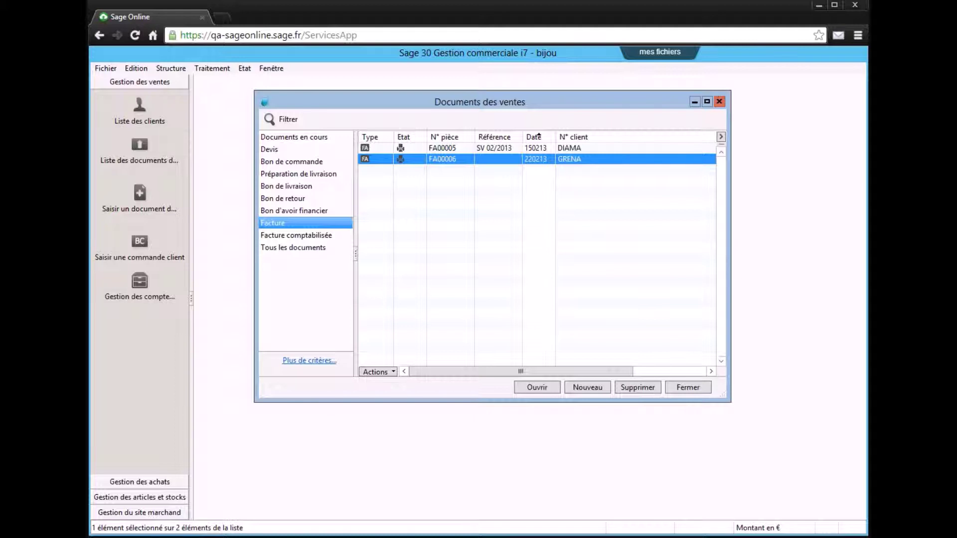
{"action": "left_click", "coordinate": [391, 372]}
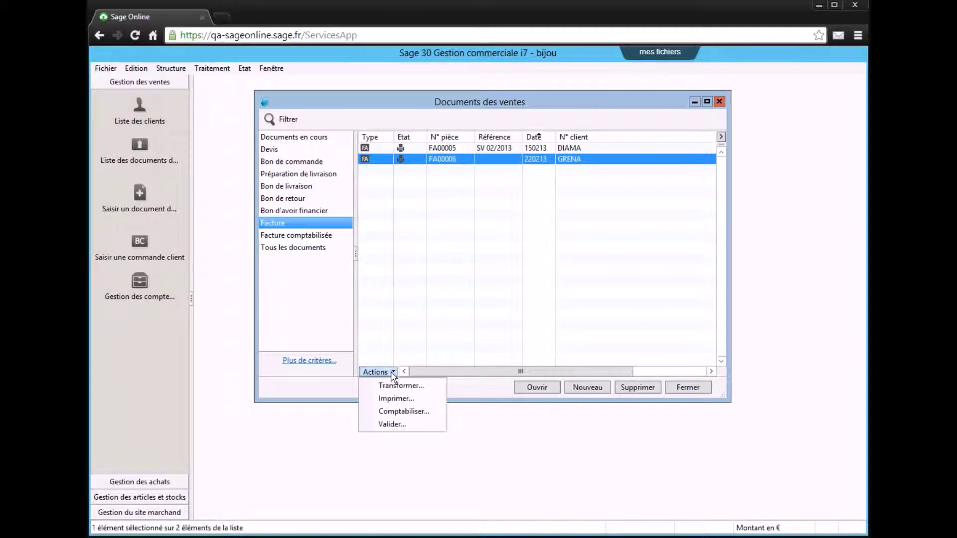
{"action": "left_click", "coordinate": [412, 399]}
{"action": "left_click", "coordinate": [471, 370]}
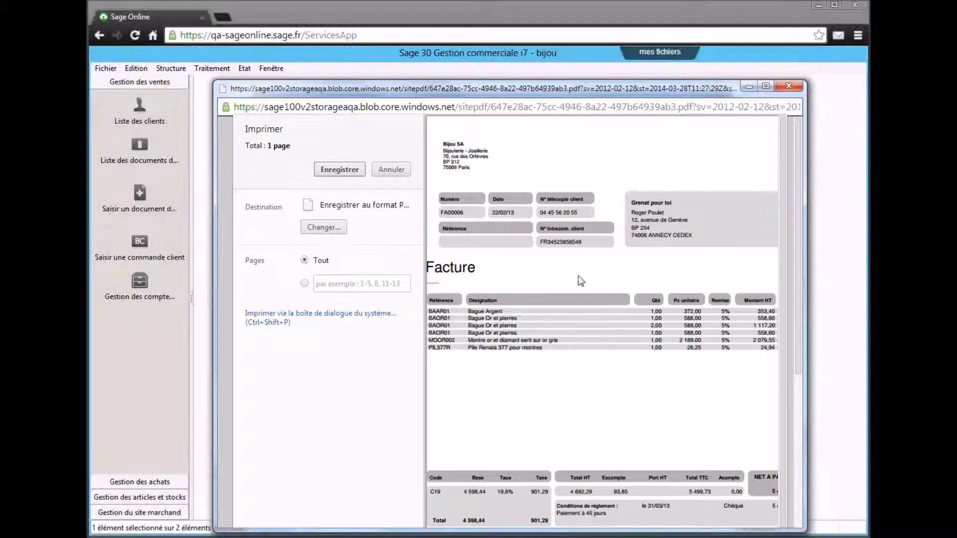
{"action": "left_click", "coordinate": [795, 88]}
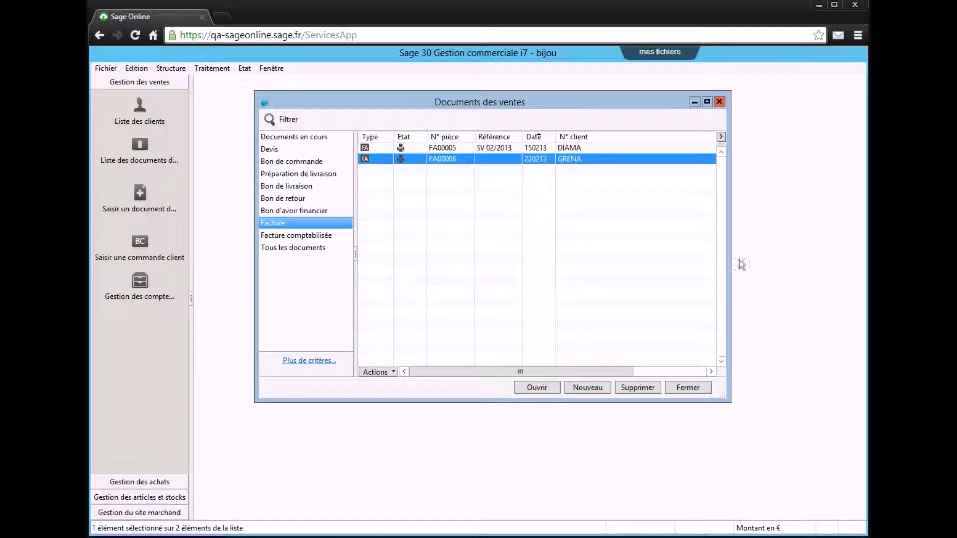
{"action": "left_click", "coordinate": [698, 388]}
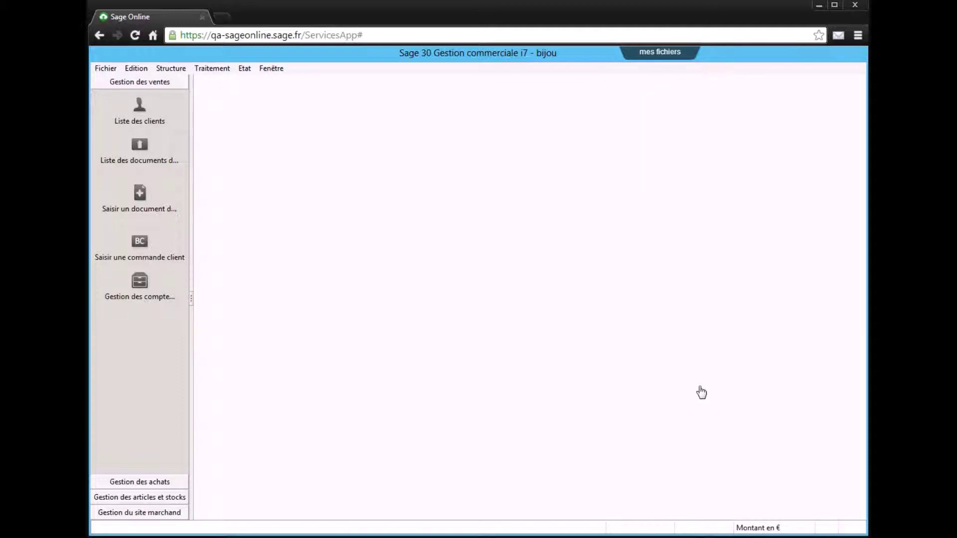
Add bracelet.png from the Images Gestion Commerciale_articles folder to the online file manager and close the manager
{"action": "left_click", "coordinate": [648, 55]}
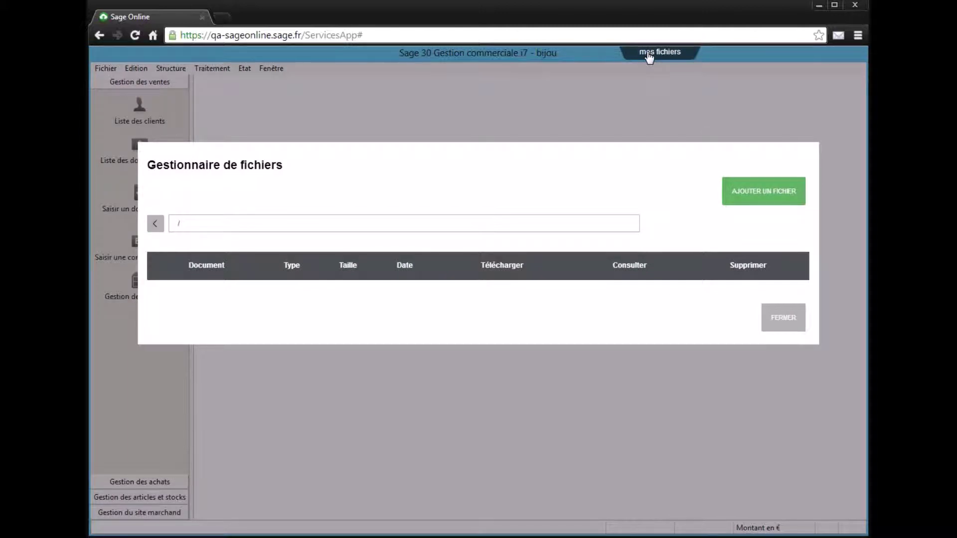
{"action": "left_click", "coordinate": [750, 195]}
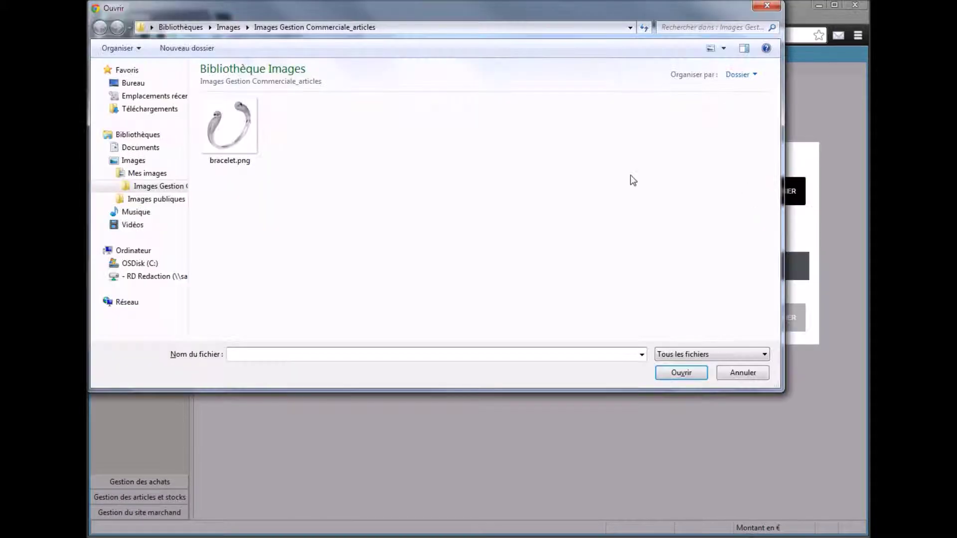
{"action": "left_click", "coordinate": [230, 127]}
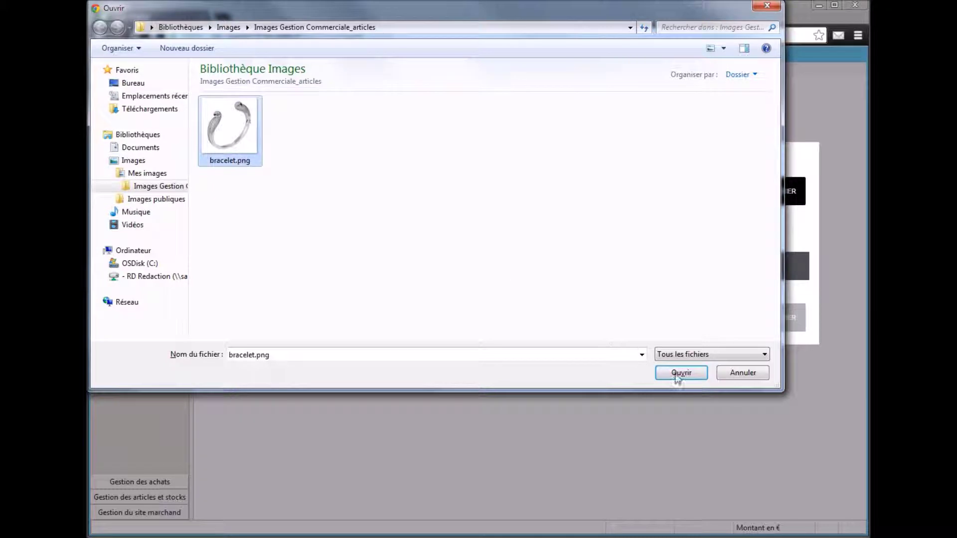
{"action": "left_click", "coordinate": [680, 373]}
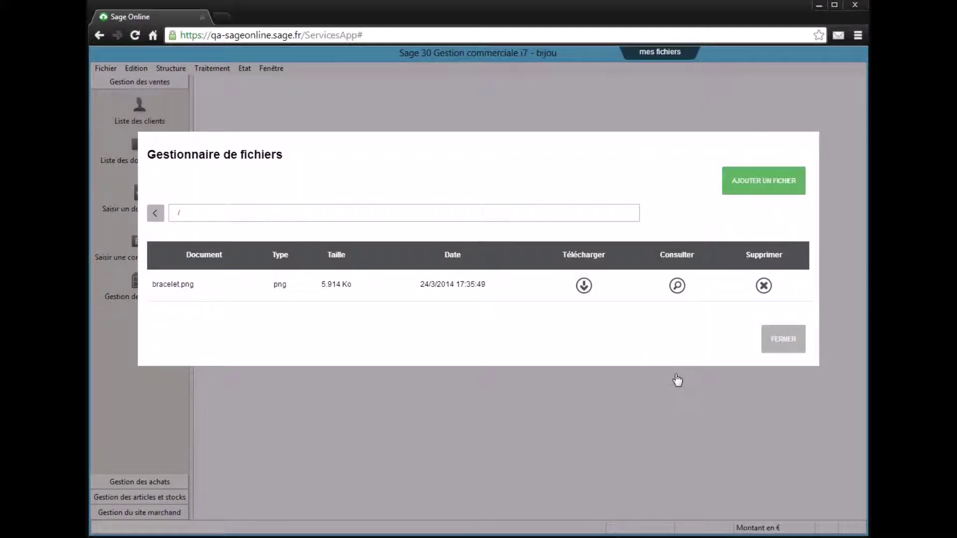
{"action": "left_click", "coordinate": [782, 342]}
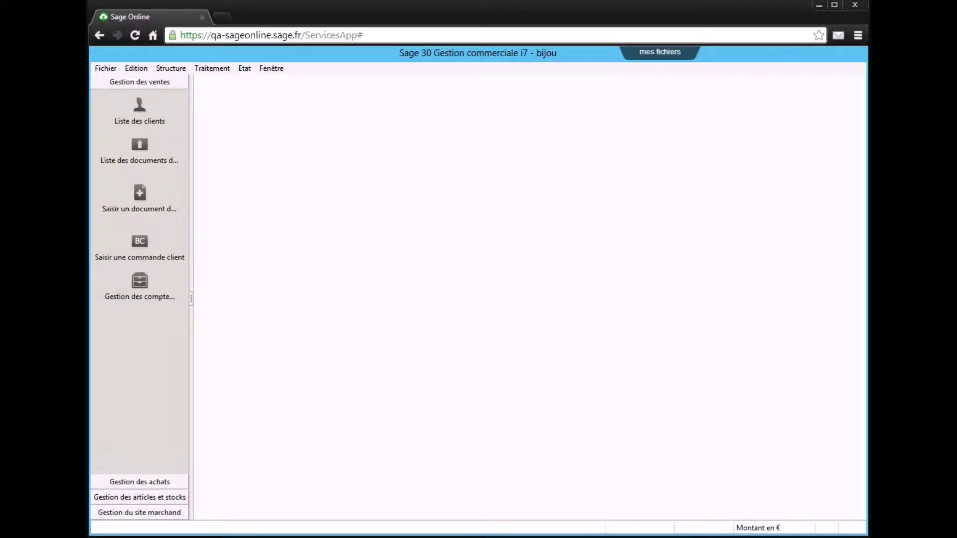
Open the article BRAAR10 (Bracelet, anneaux striés) at the photo section of its free fields
{"action": "left_click", "coordinate": [169, 70]}
{"action": "left_click", "coordinate": [227, 97]}
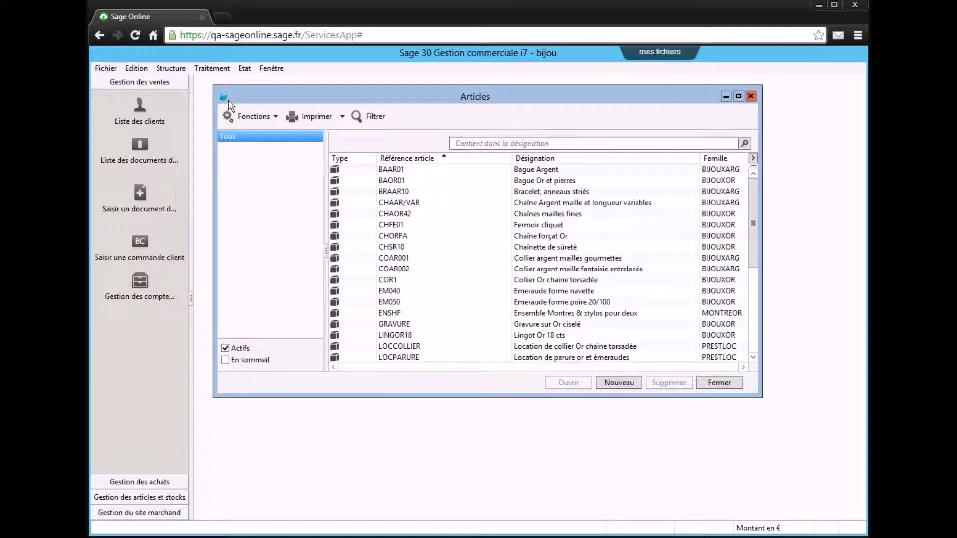
{"action": "left_click", "coordinate": [413, 194]}
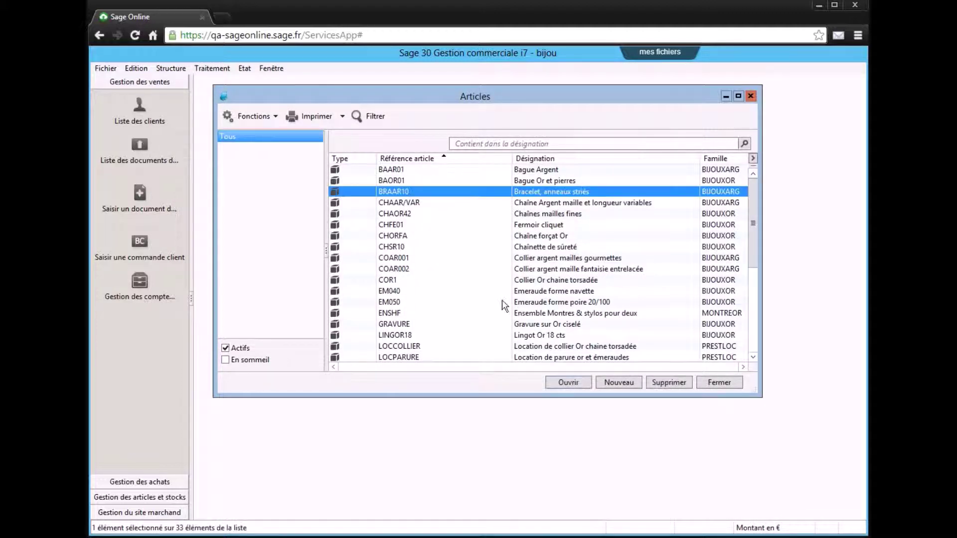
{"action": "left_click", "coordinate": [568, 382]}
{"action": "left_click", "coordinate": [417, 128]}
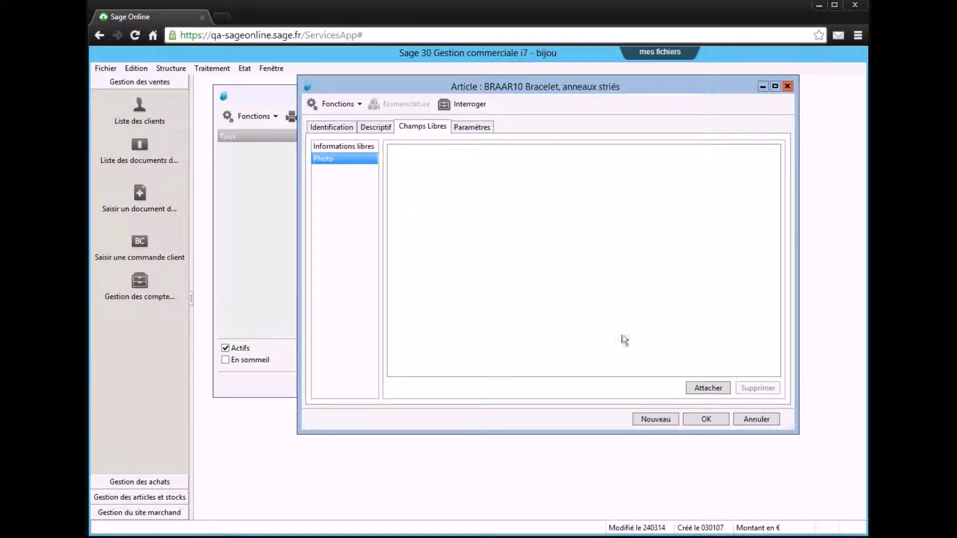
Attach the bracelet image from Documents échange as the article's photo, save the article and close the article list
{"action": "left_click", "coordinate": [710, 388]}
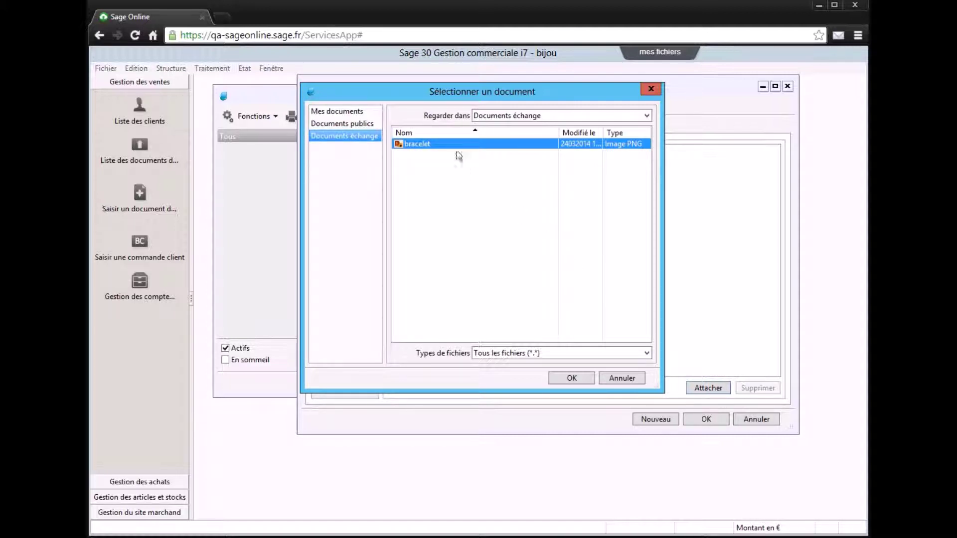
{"action": "left_click", "coordinate": [572, 378]}
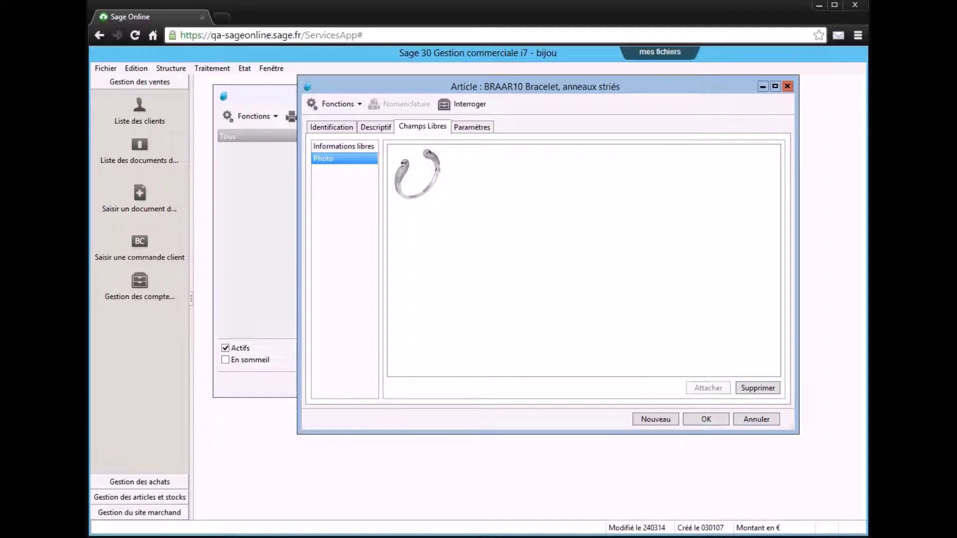
{"action": "left_click", "coordinate": [703, 420]}
{"action": "left_click", "coordinate": [702, 386]}
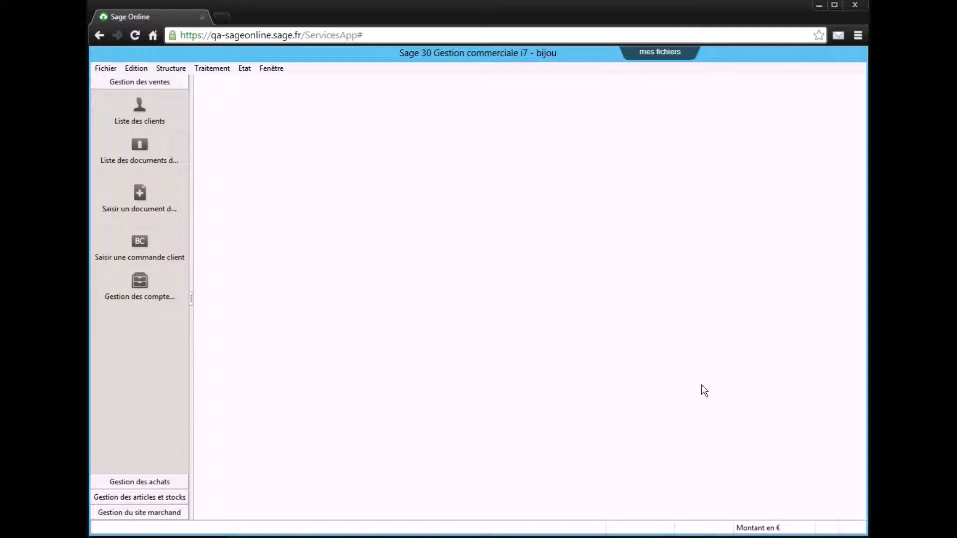
Quit Gestion commerciale and go to the company administration to start adding a company
{"action": "left_click", "coordinate": [110, 73]}
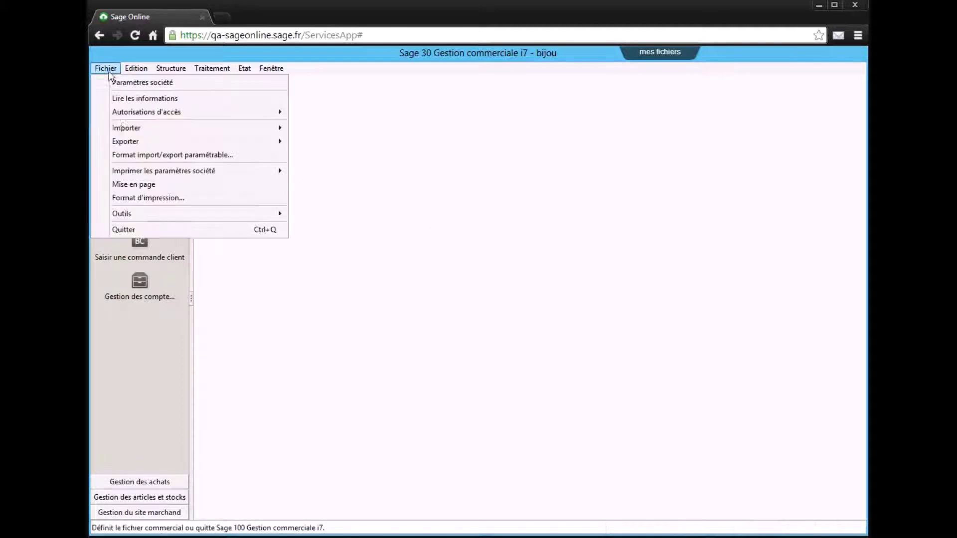
{"action": "left_click", "coordinate": [145, 230]}
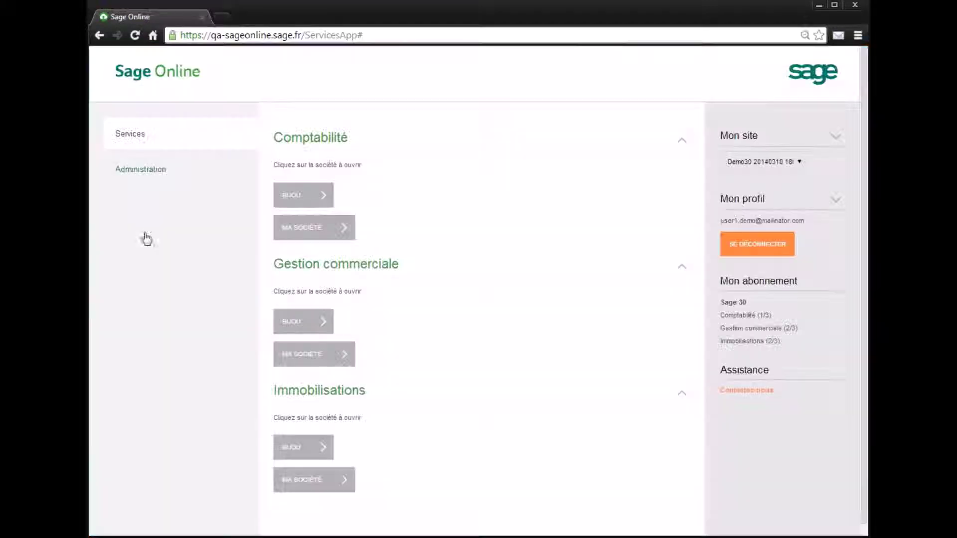
{"action": "left_click", "coordinate": [158, 169]}
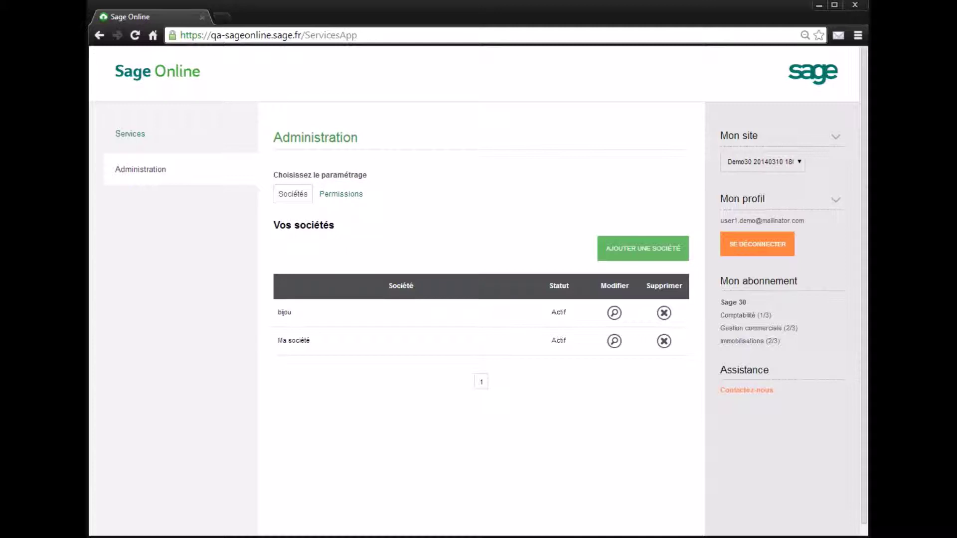
{"action": "left_click", "coordinate": [632, 250]}
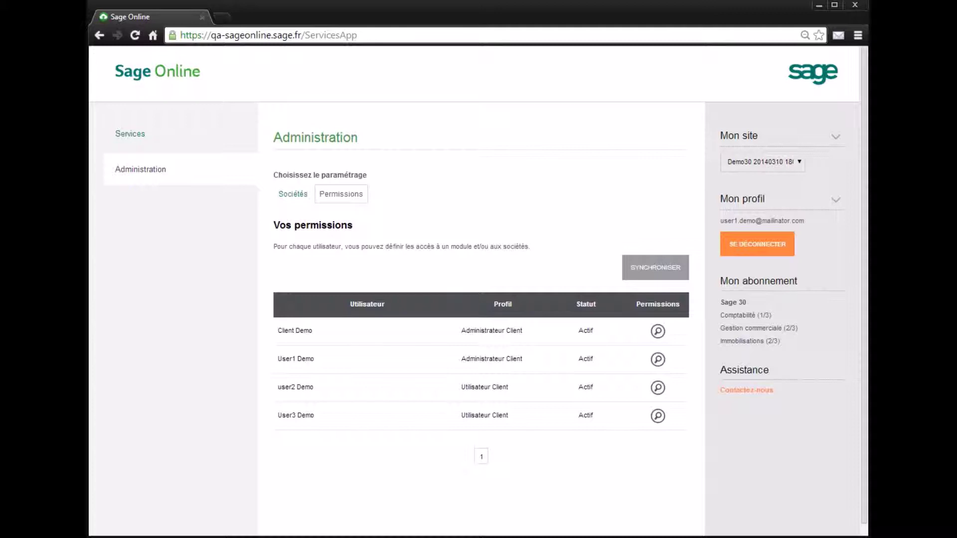
Give user2 the Comptabilité module, allow Comptabilité access for Ma Société, and save the permissions
{"action": "left_click", "coordinate": [657, 392]}
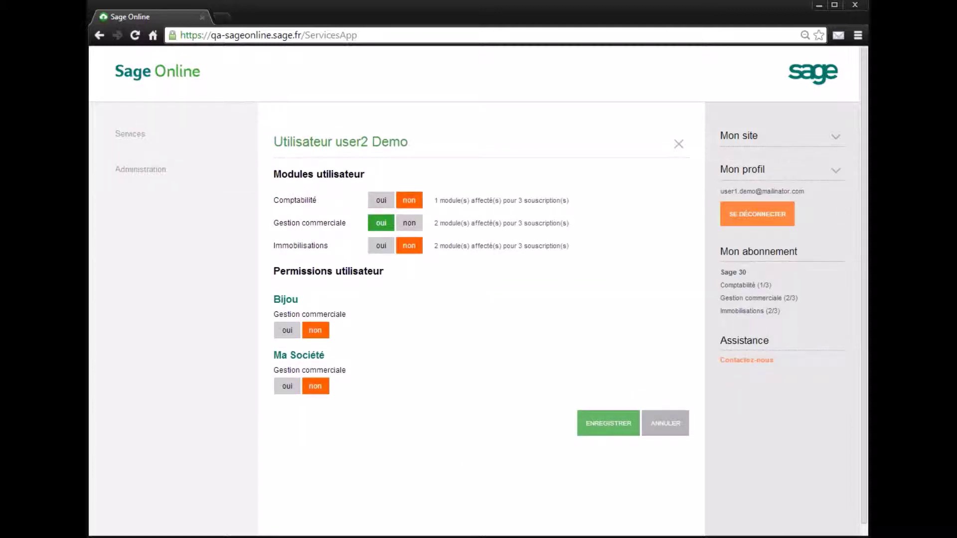
{"action": "left_click", "coordinate": [385, 203]}
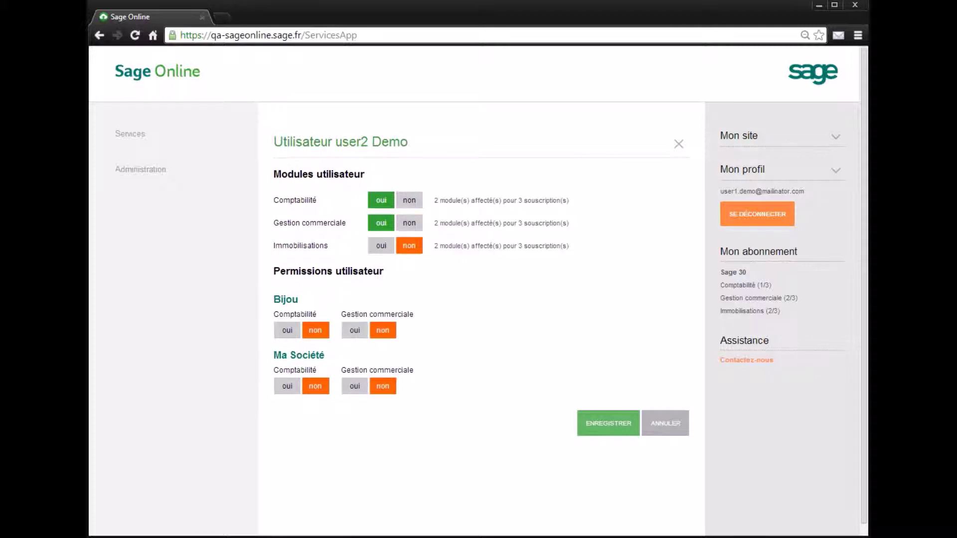
{"action": "left_click", "coordinate": [285, 388]}
{"action": "left_click", "coordinate": [609, 425]}
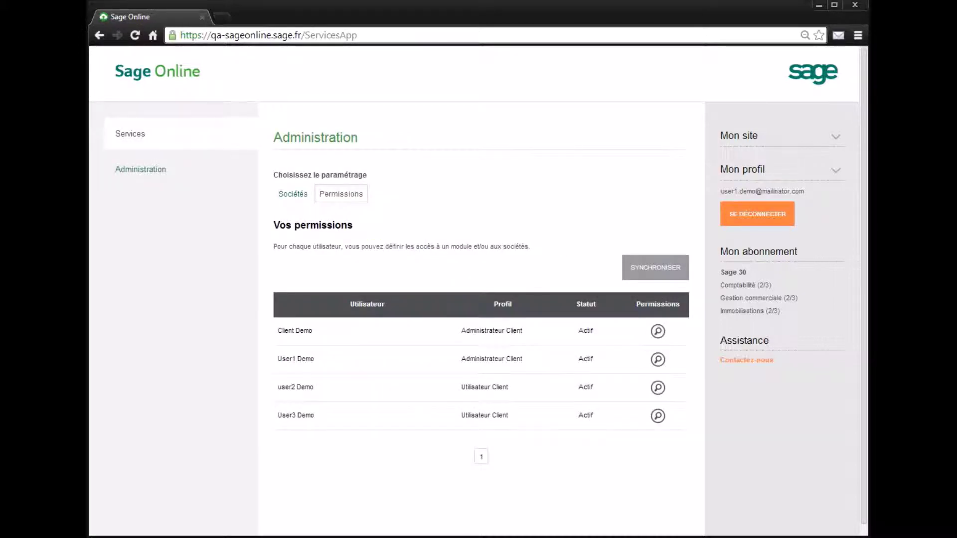